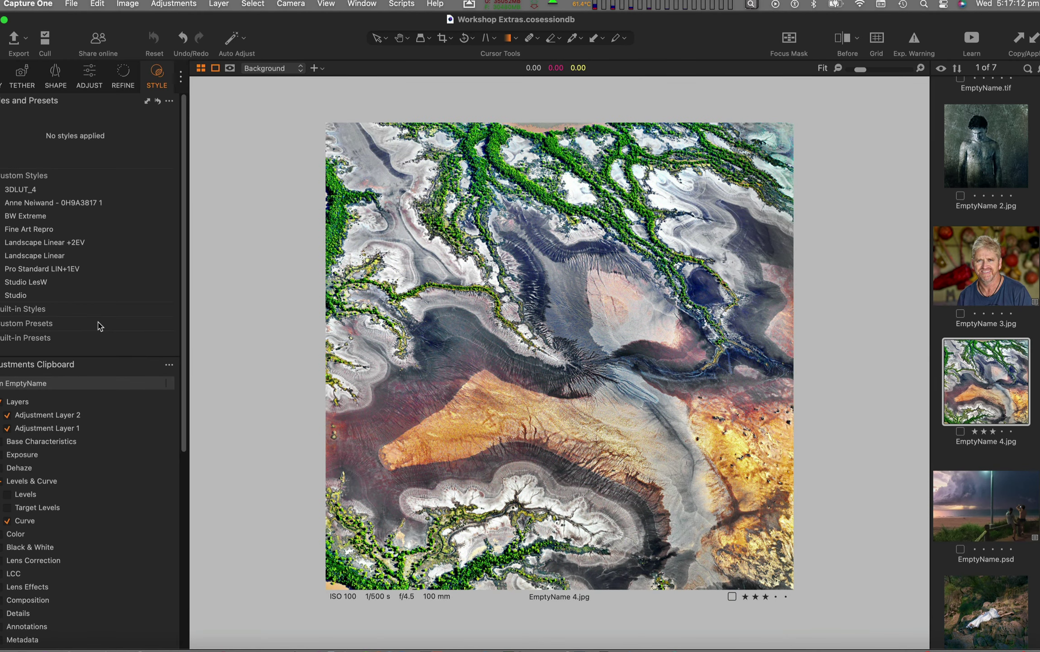
Apply the Studio LesW custom style, then the Studio style, to the aerial image EmptyName 4.jpg
{"action": "left_click", "coordinate": [68, 286]}
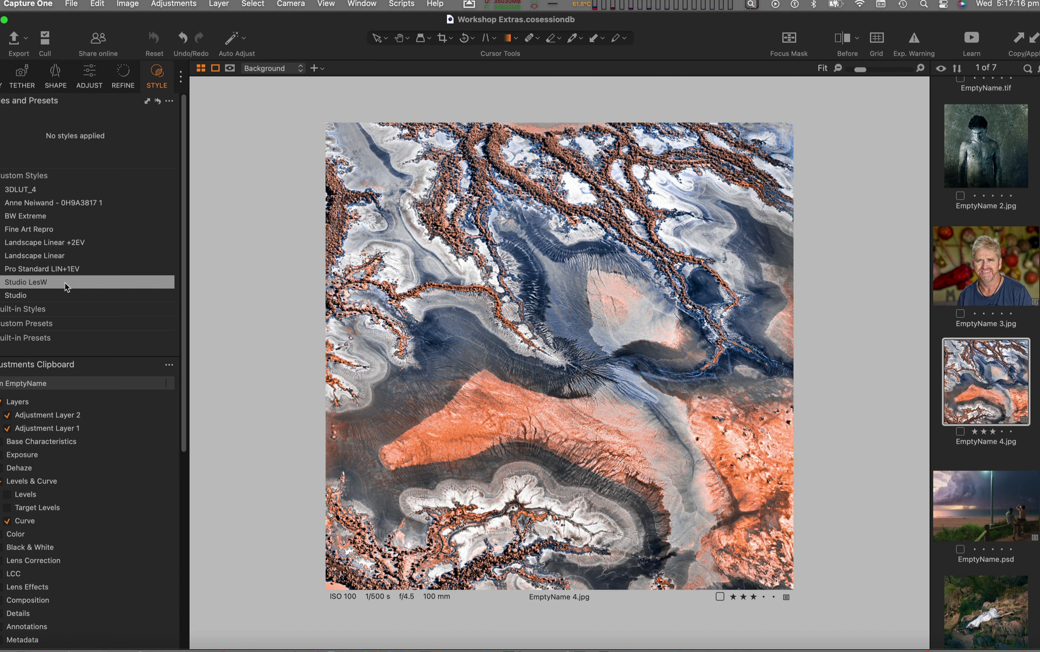
{"action": "left_click", "coordinate": [68, 295]}
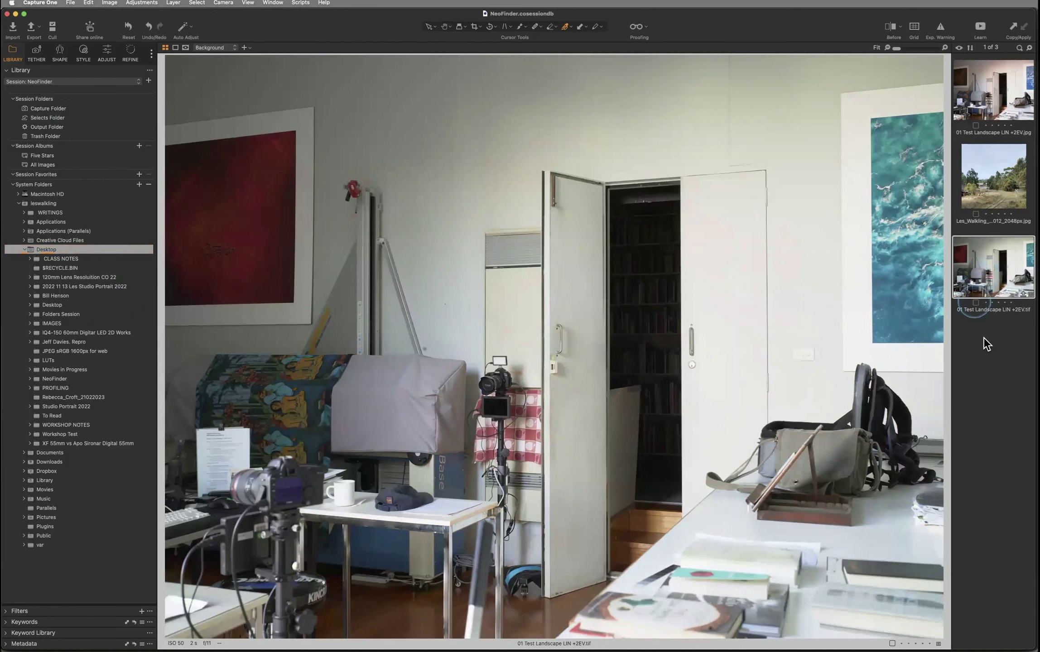
Open 01 Test Landscape LIN +2EV.tif and show its ICC profile (From File) and Curve (Auto) settings
{"action": "left_click", "coordinate": [983, 339]}
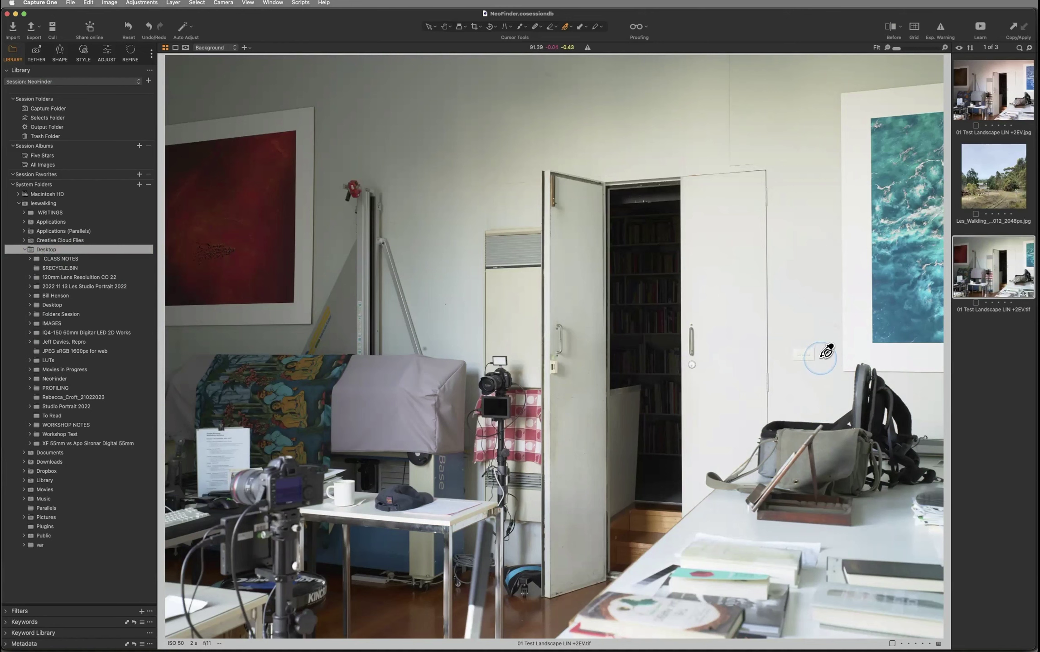
{"action": "left_click", "coordinate": [83, 51]}
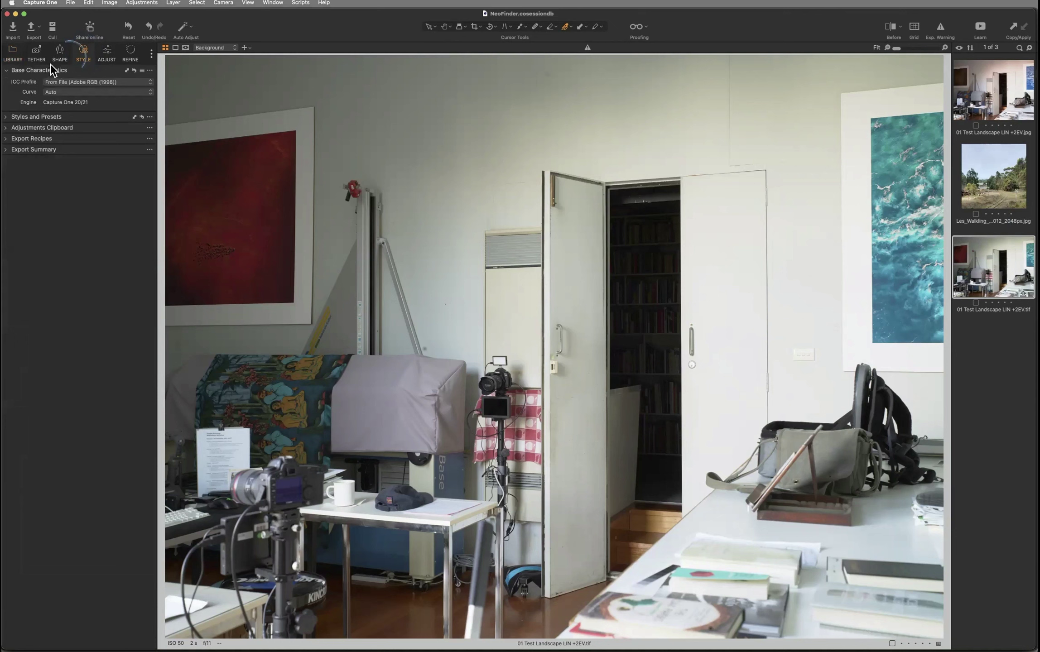
Apply the Studio LesW style from Custom Styles to the test landscape
{"action": "left_click", "coordinate": [7, 118]}
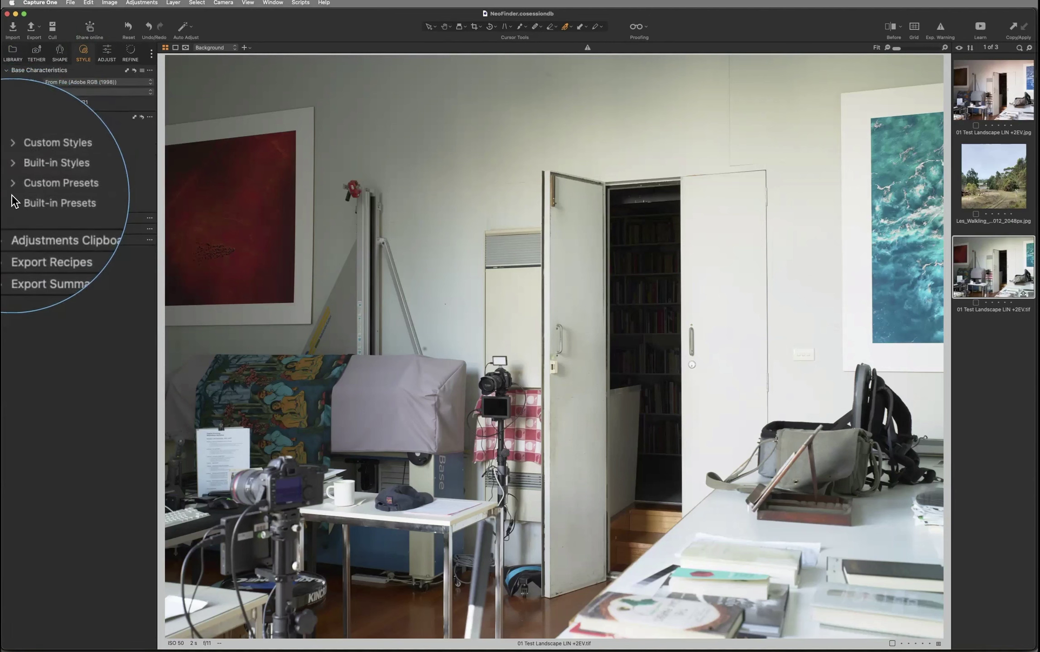
{"action": "left_click", "coordinate": [28, 170]}
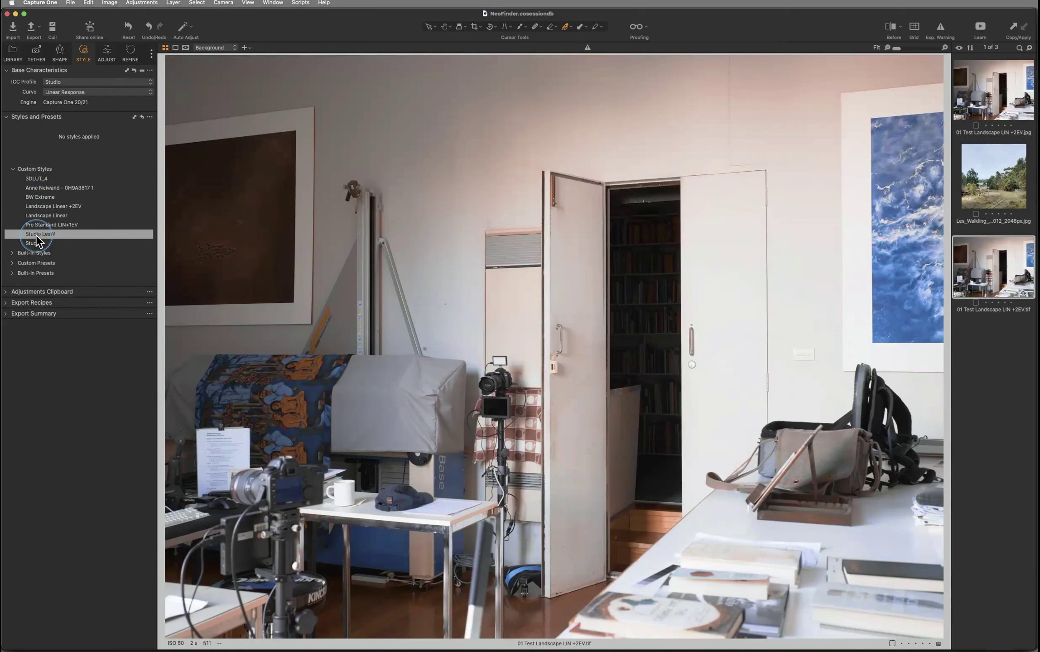
{"action": "left_click", "coordinate": [35, 234]}
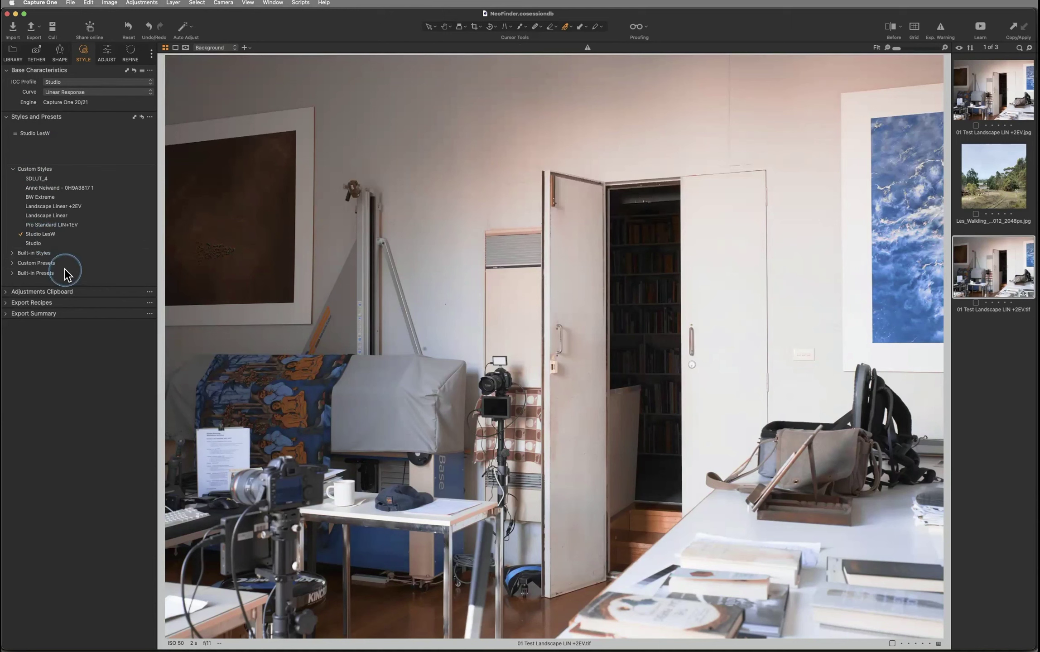
Sweep a Before/After split across the styled image to compare it with the original, then turn it off
{"action": "key", "text": "y"}
{"action": "left_click_drag", "start_coordinate": [553, 353], "coordinate": [336, 343]}
{"action": "left_click", "coordinate": [888, 27]}
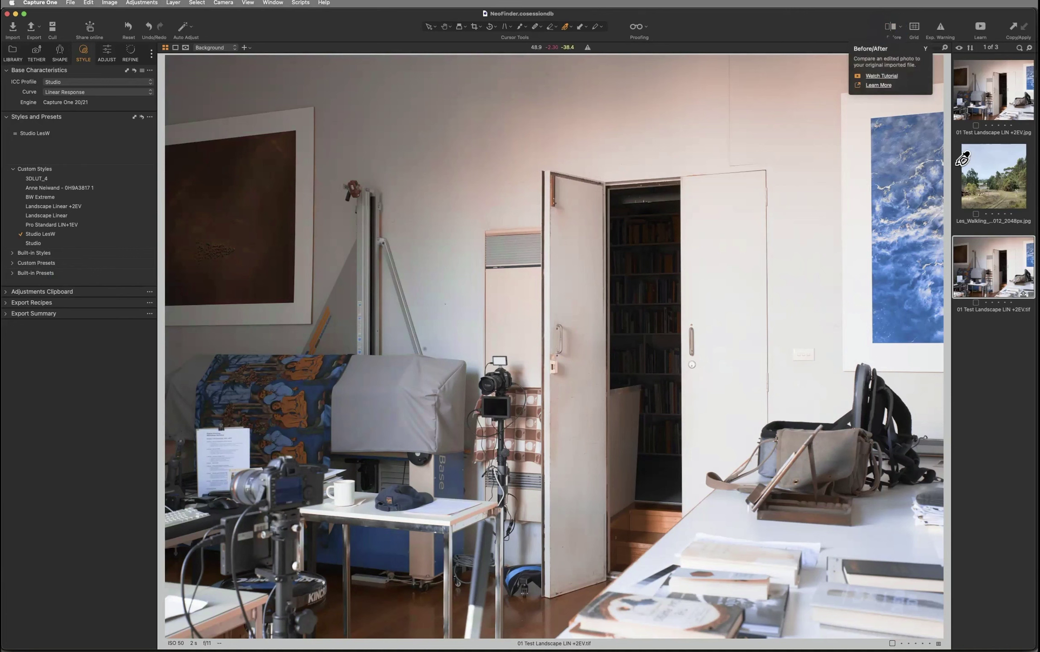
{"action": "left_click", "coordinate": [1008, 354]}
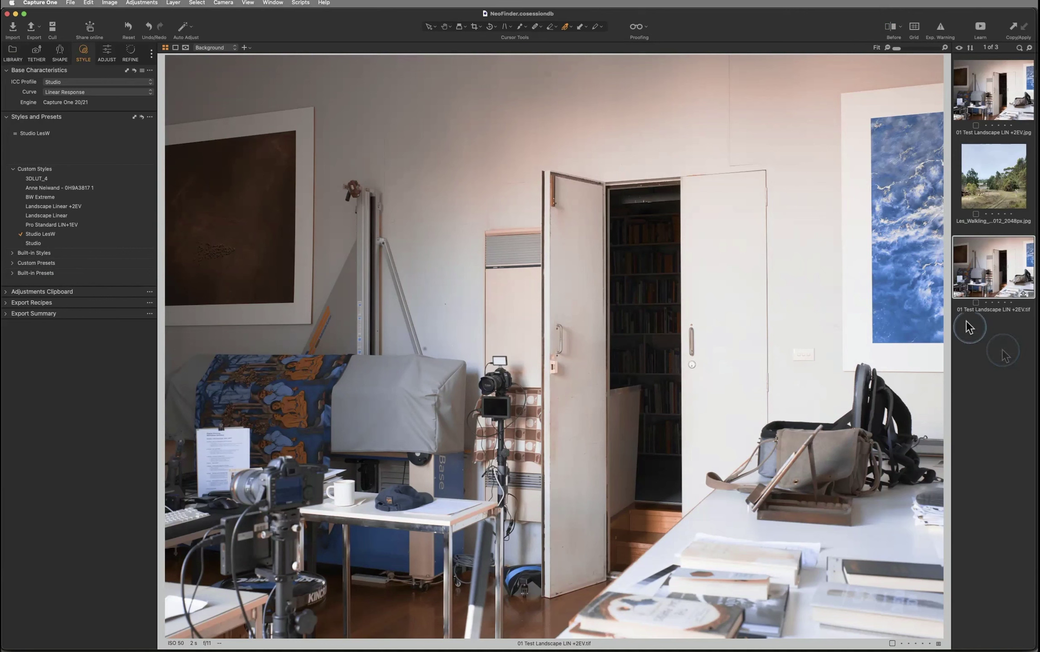
{"action": "left_click", "coordinate": [92, 124]}
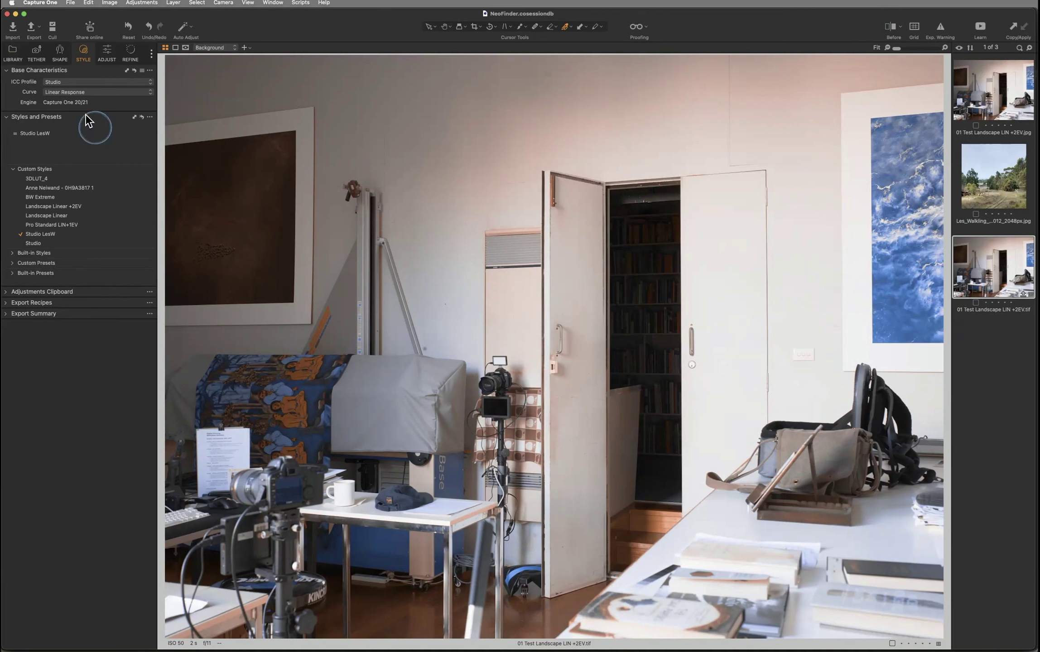
{"action": "left_click", "coordinate": [53, 83]}
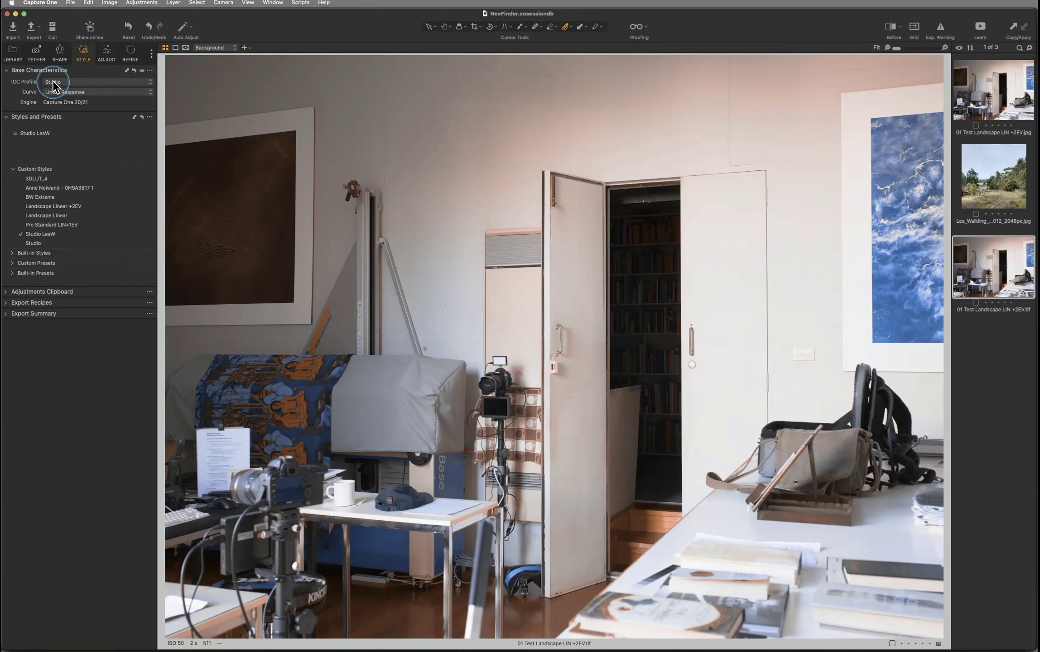
{"action": "key", "text": "super+Tab"}
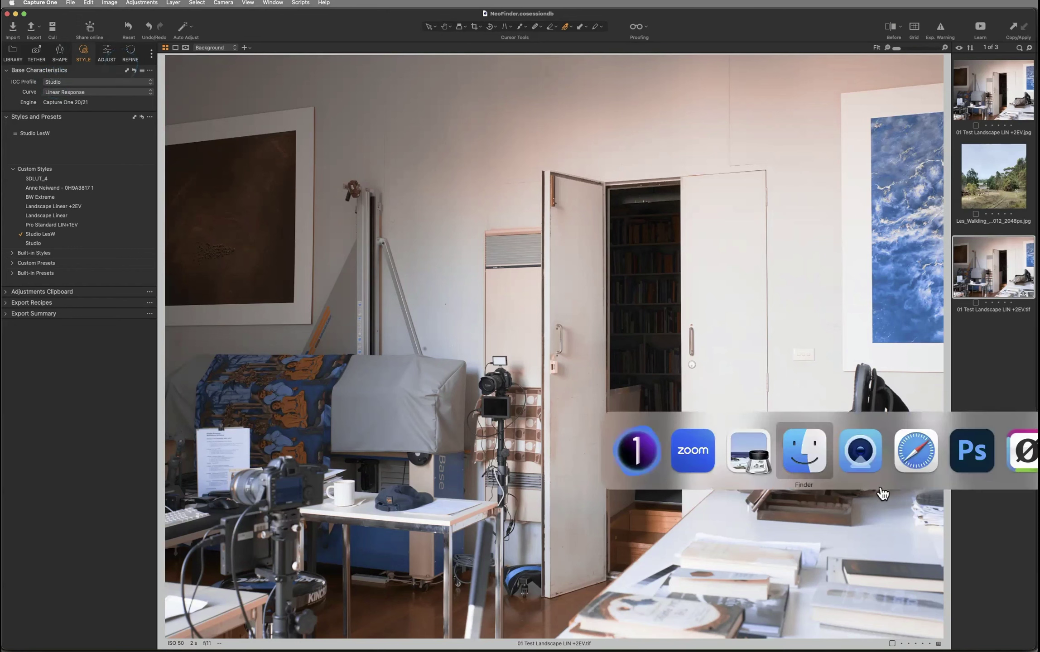
In Safari, go to the Capture One Workshop Resources page and open the Applying 3DLUTs in Capture One guide
{"action": "left_click", "coordinate": [913, 466]}
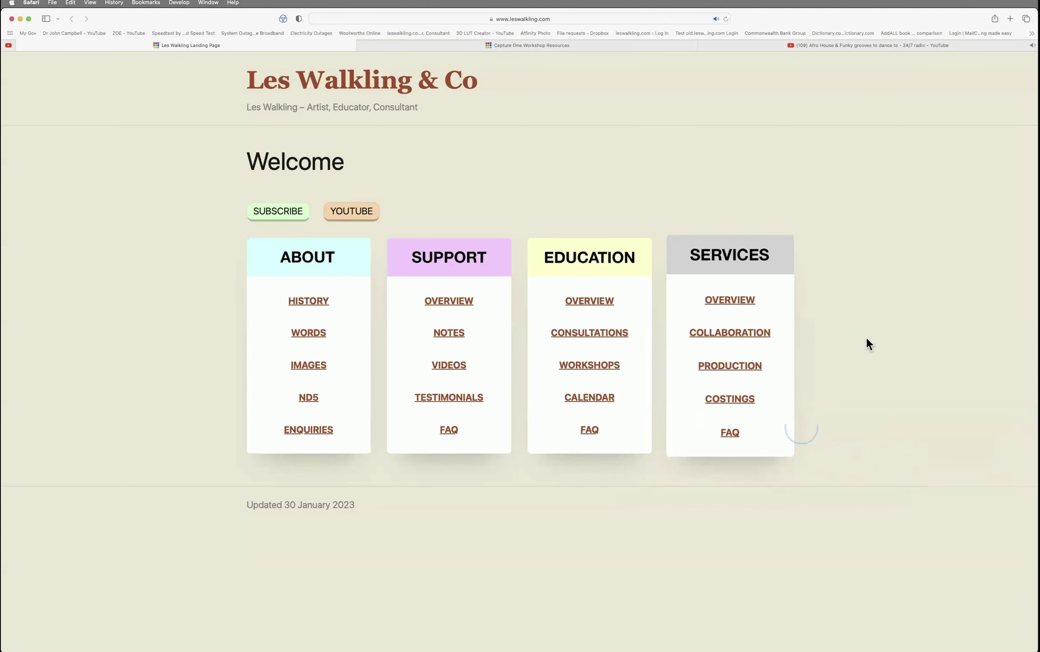
{"action": "key", "text": "ctrl+Tab"}
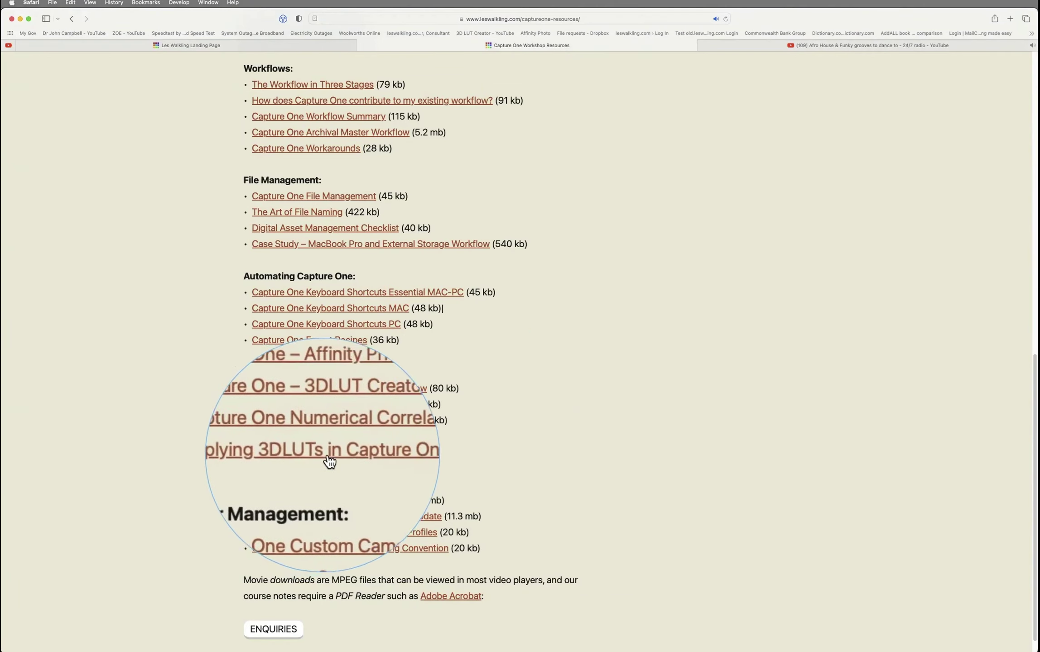
{"action": "left_click", "coordinate": [372, 452]}
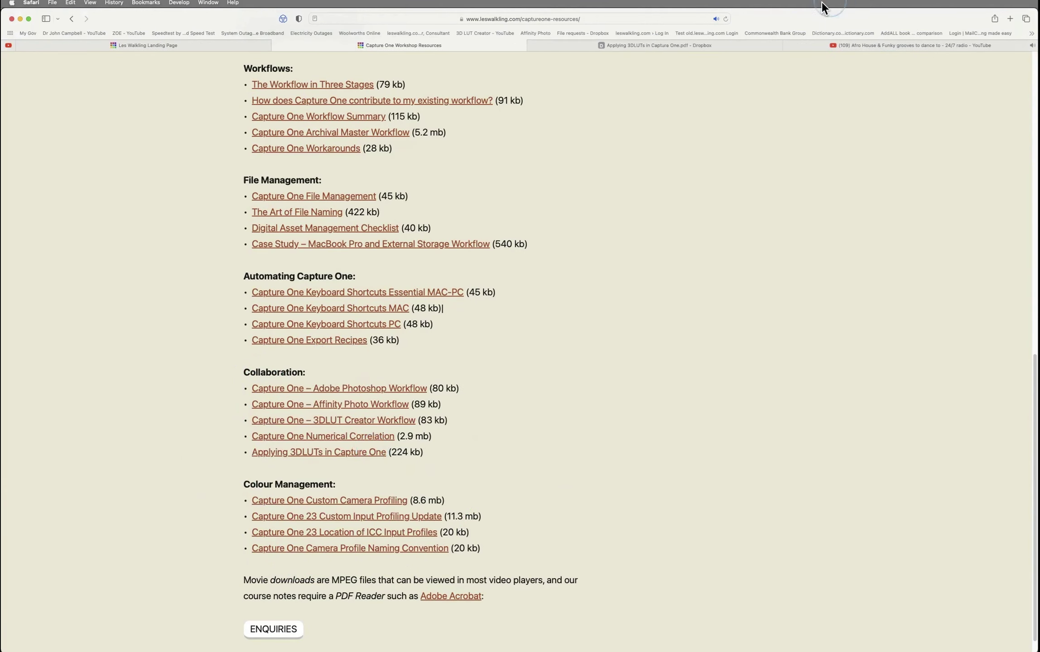
Read the Applying 3DLUTs in Capture One.pdf in its Dropbox tab, then return to Capture One
{"action": "left_click", "coordinate": [711, 44]}
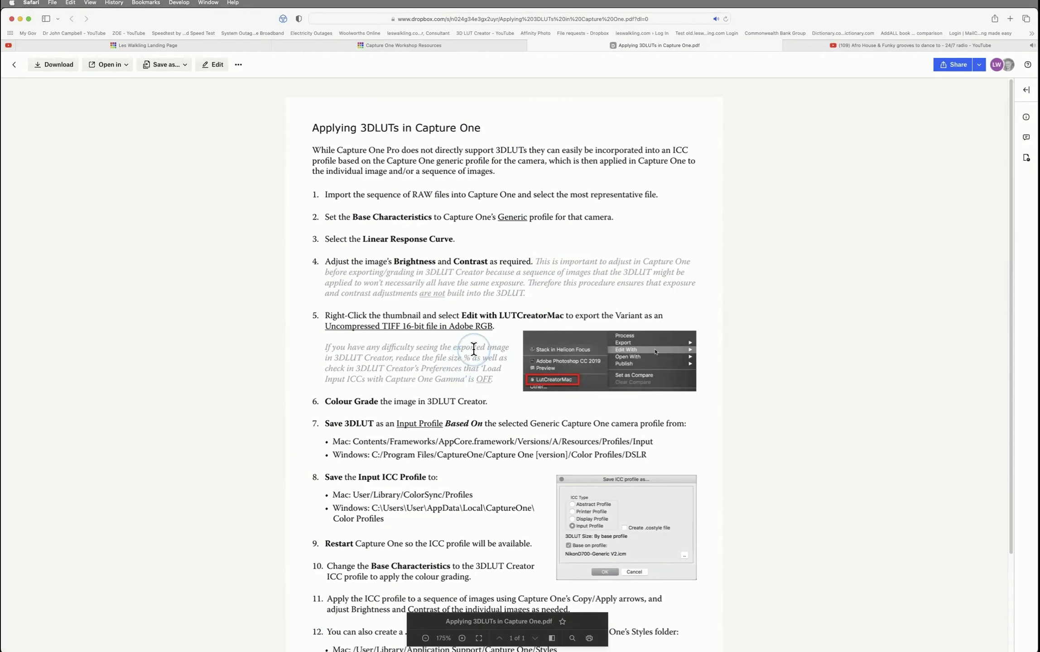
{"action": "key", "text": "super+Tab"}
Expand Custom Presets and Black & White, and preview Pro Standard LIN+1EV against Studio LesW
{"action": "left_click", "coordinate": [13, 263]}
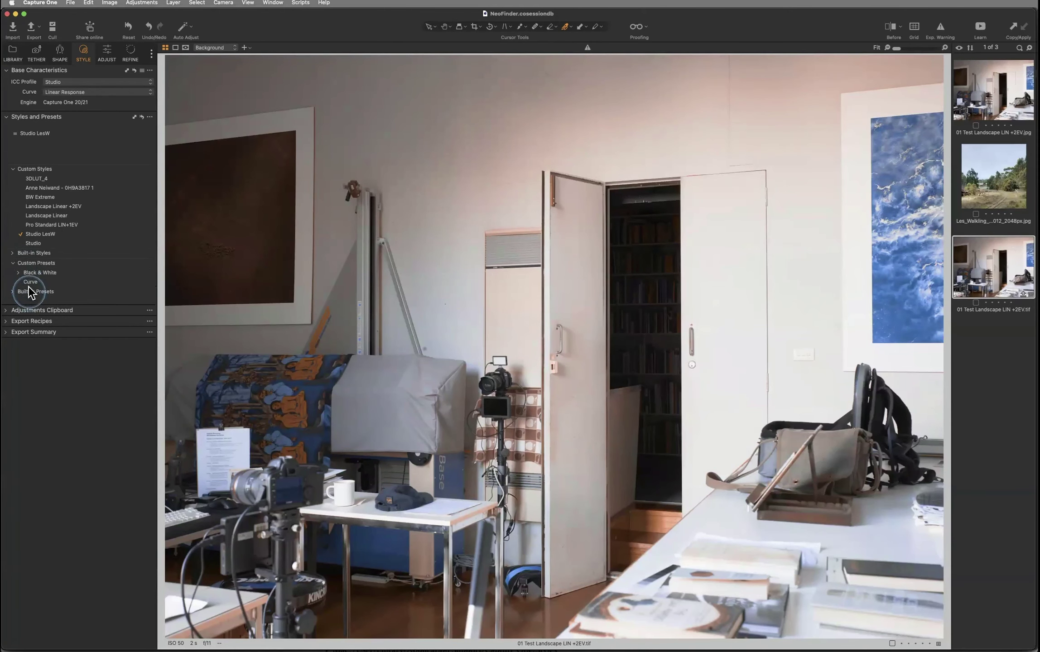
{"action": "left_click", "coordinate": [18, 273]}
{"action": "left_click", "coordinate": [46, 225]}
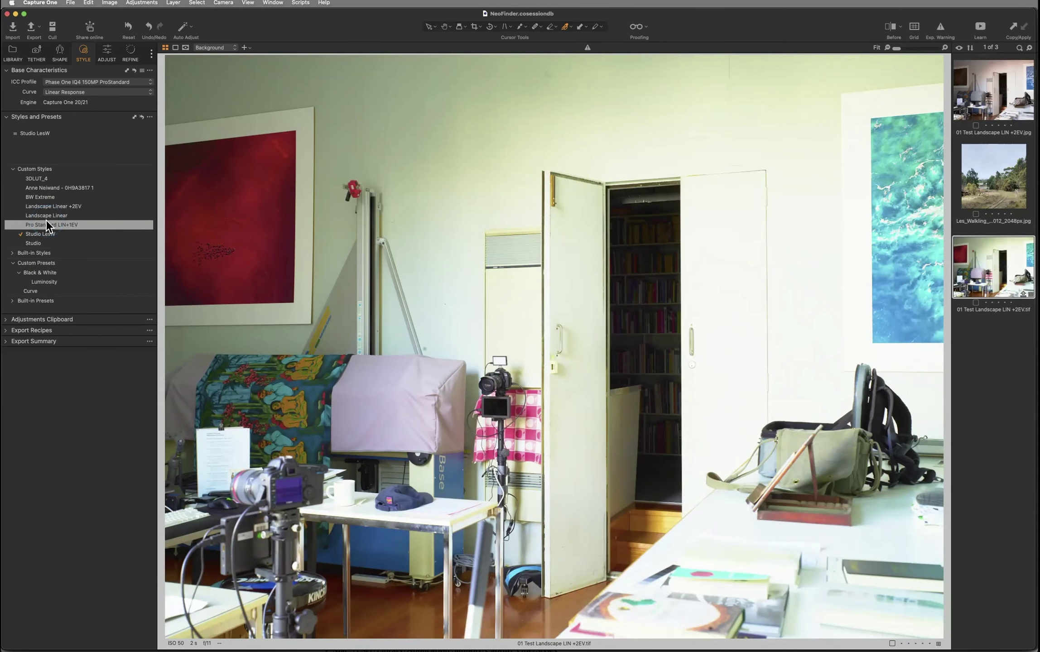
{"action": "left_click", "coordinate": [105, 395]}
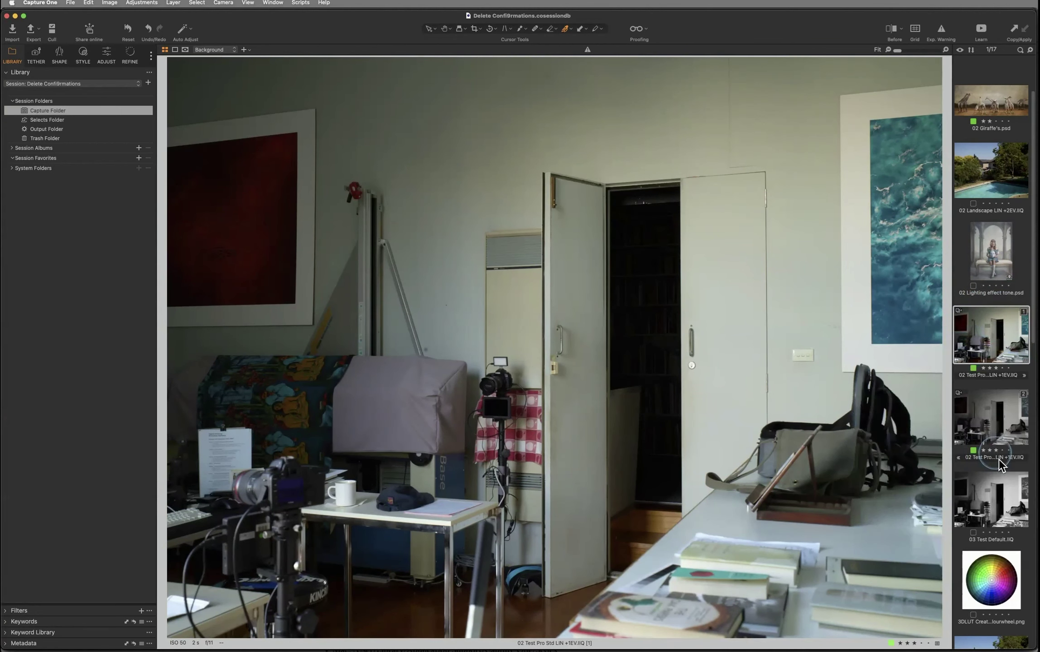
Switch between the black-and-white 03 Test Default.IIQ and colour 02 Test Pro Std LIN +1EV [2] variants
{"action": "left_click", "coordinate": [1010, 424]}
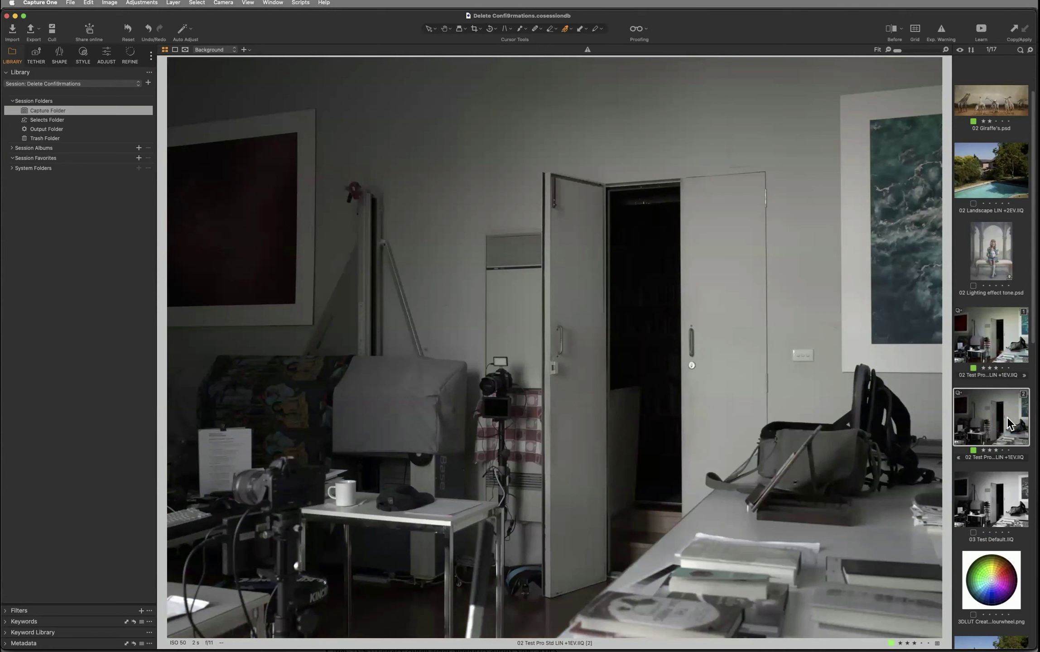
{"action": "left_click", "coordinate": [1013, 455]}
{"action": "left_click", "coordinate": [990, 538]}
{"action": "left_click", "coordinate": [996, 513]}
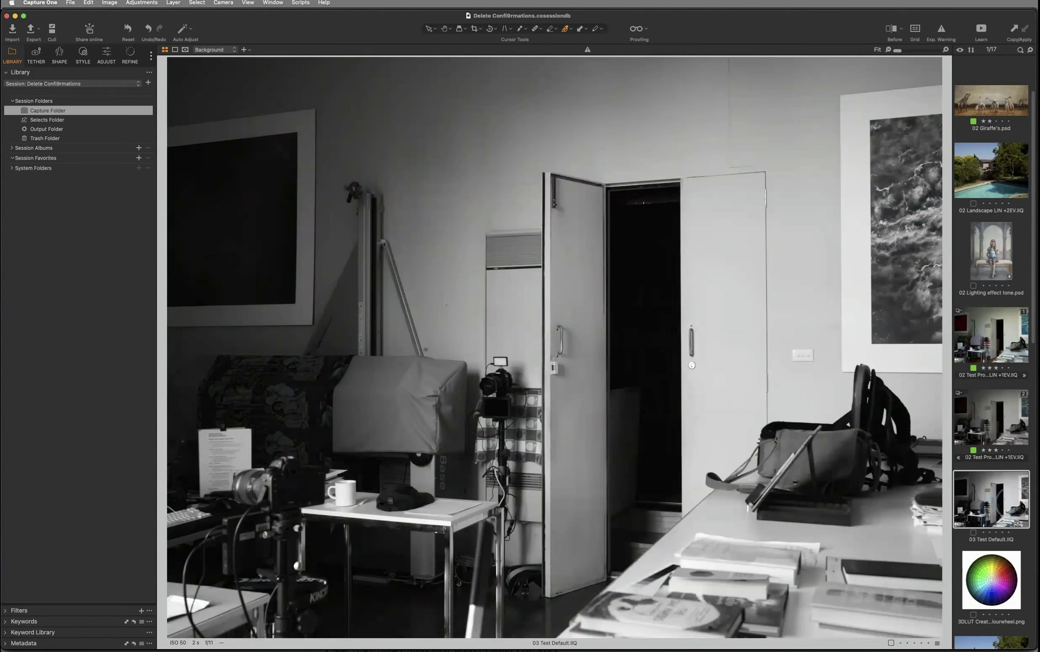
{"action": "left_click", "coordinate": [987, 401]}
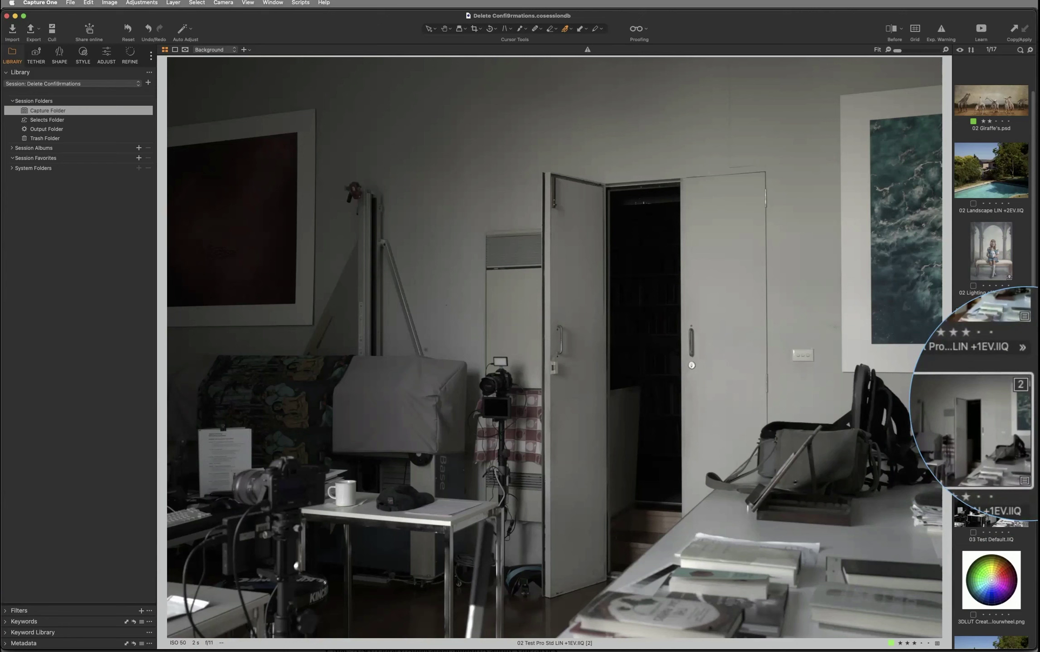
{"action": "left_click", "coordinate": [1002, 499]}
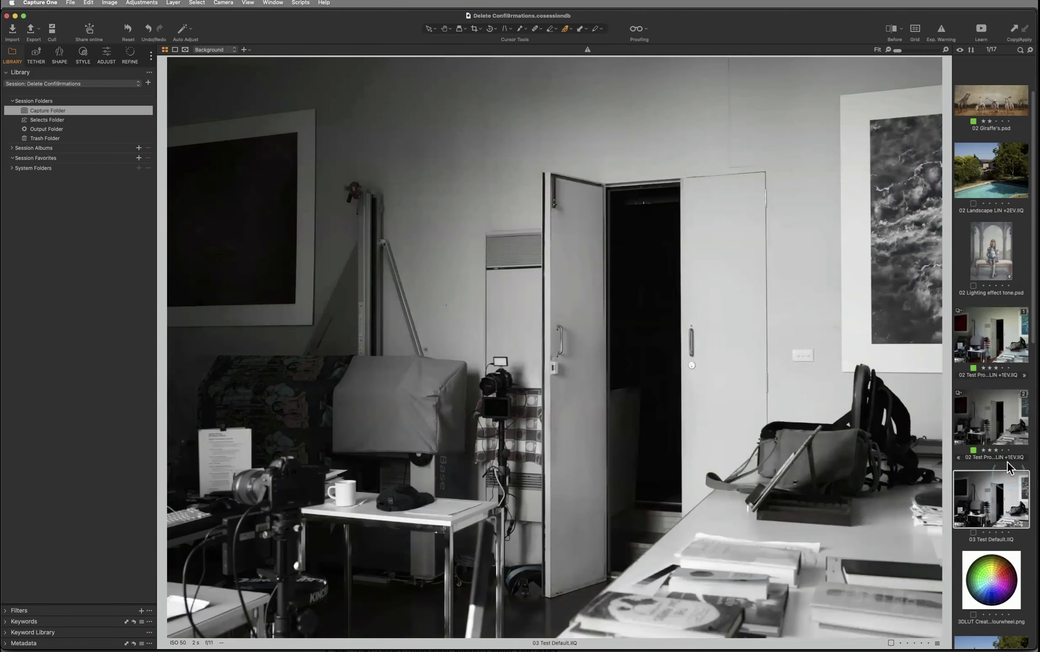
{"action": "left_click", "coordinate": [1001, 426]}
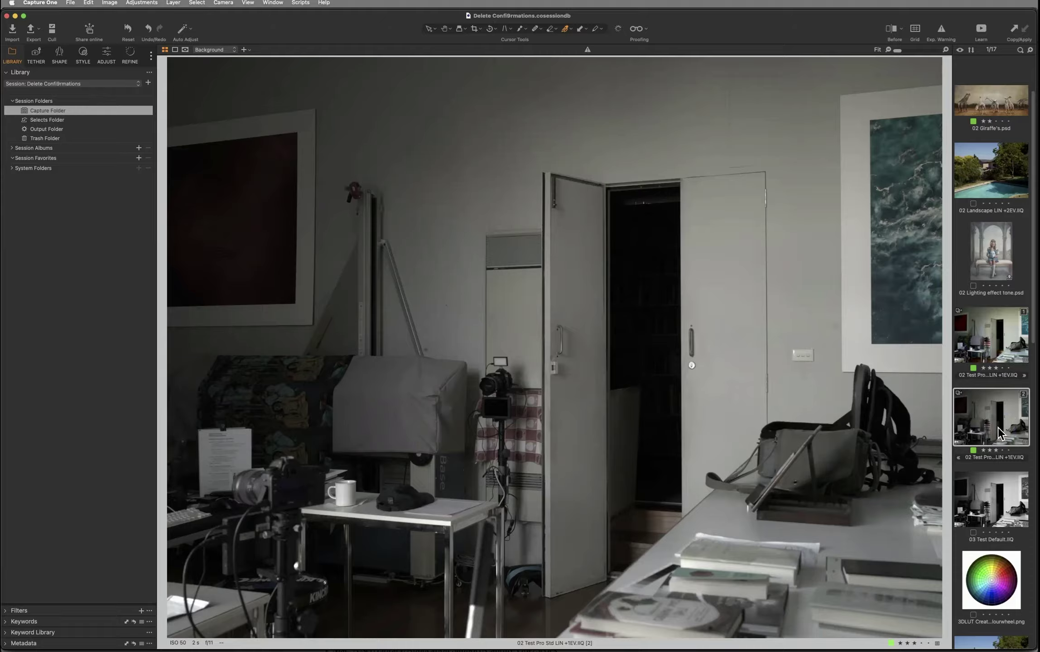
{"action": "left_click", "coordinate": [1002, 415]}
Alternate between the 03 Test Default and 02 Test Pro Std LIN +1EV [2] thumbnails, ending on the colour variant
{"action": "left_click", "coordinate": [999, 426]}
{"action": "left_click", "coordinate": [1012, 453]}
{"action": "left_click", "coordinate": [999, 508]}
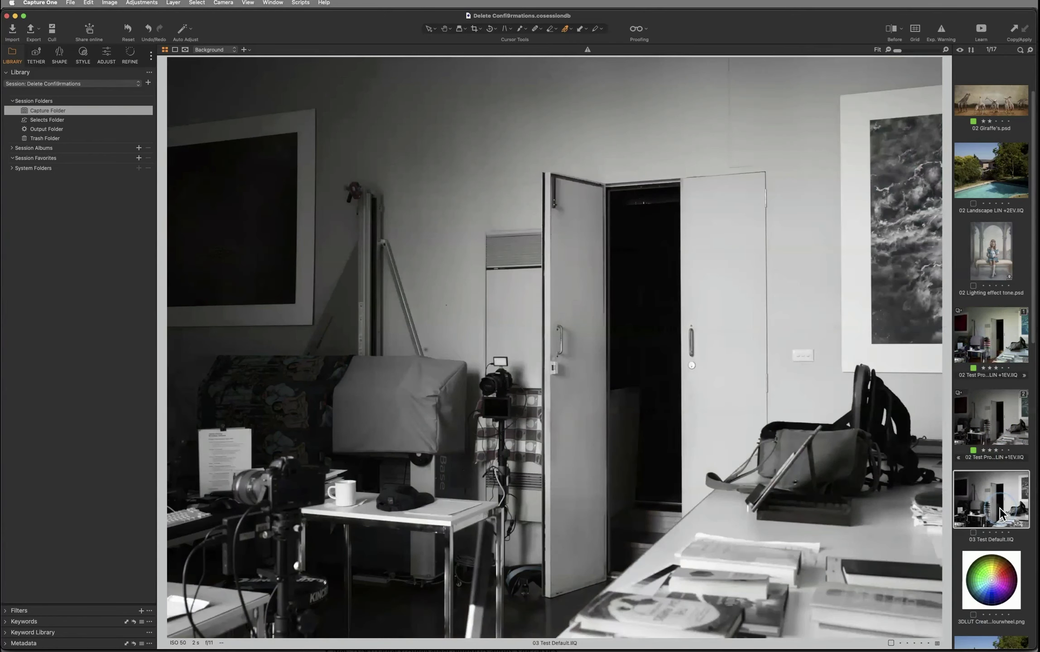
{"action": "left_click", "coordinate": [1000, 509]}
{"action": "left_click", "coordinate": [1026, 419]}
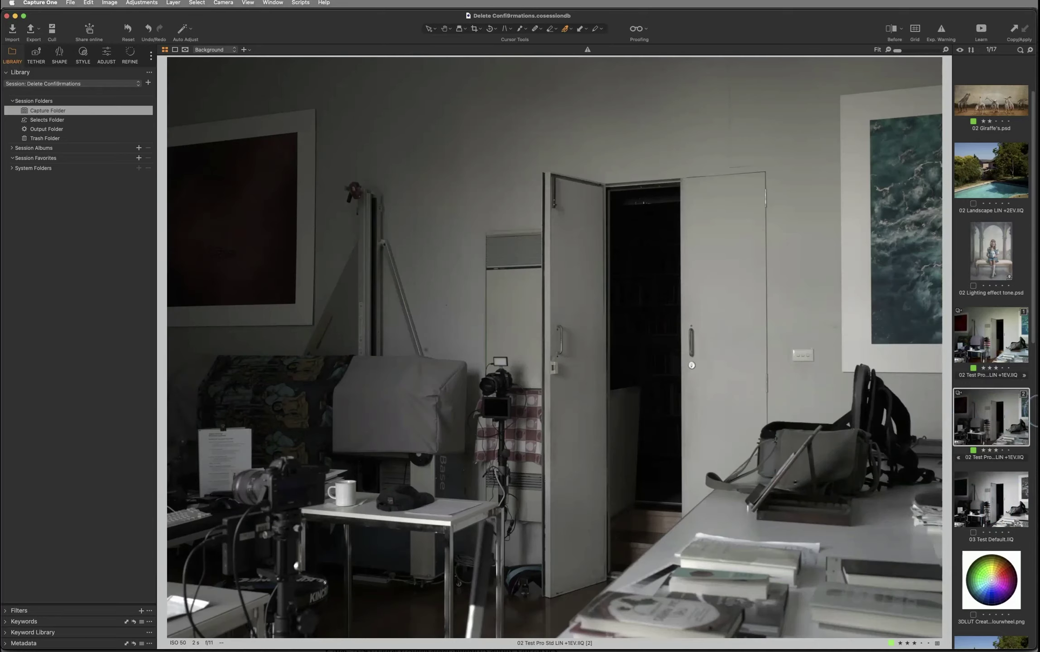
{"action": "left_click", "coordinate": [1014, 426]}
{"action": "left_click", "coordinate": [1012, 455]}
{"action": "left_click", "coordinate": [999, 507]}
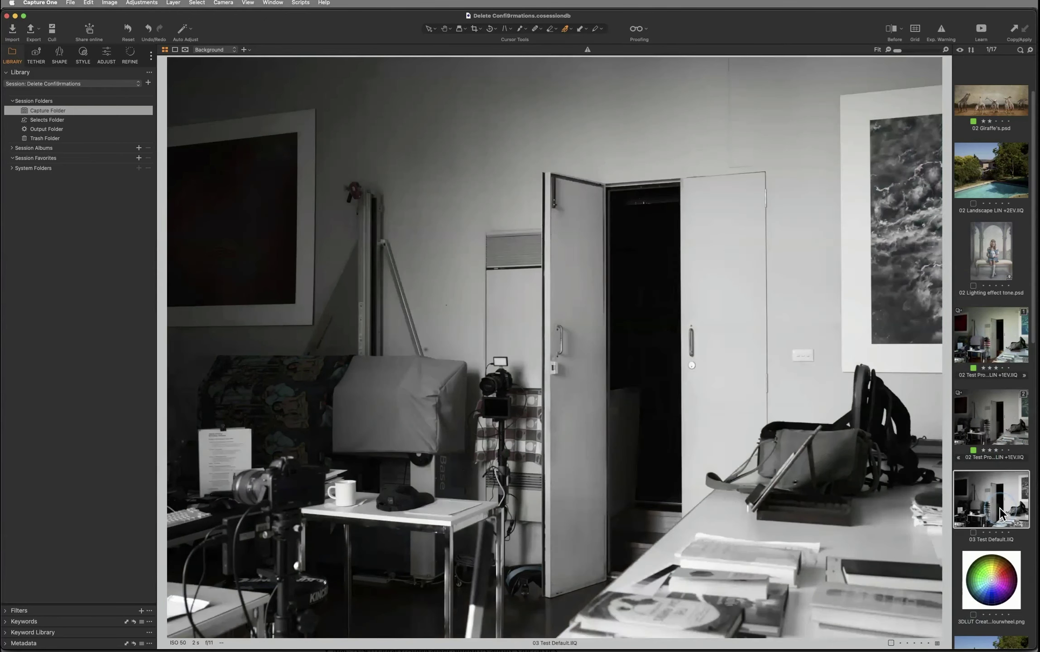
{"action": "left_click", "coordinate": [996, 511]}
{"action": "left_click", "coordinate": [1014, 436]}
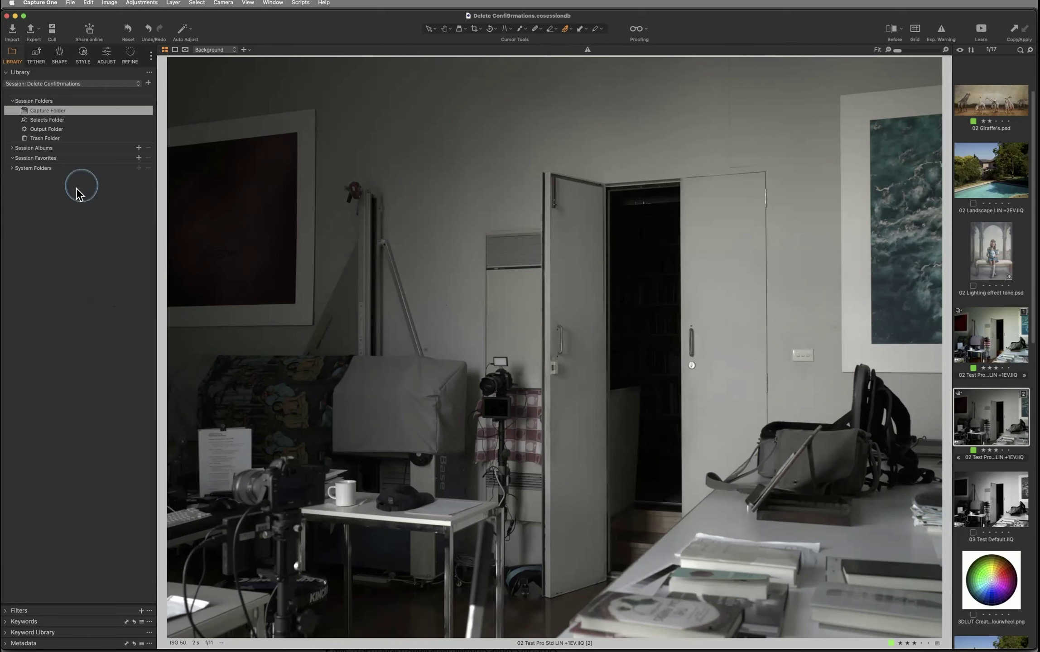
Check the ticked items in the Adjustments Clipboard, then view White Balance 7406 K / tint 9.1
{"action": "left_click", "coordinate": [83, 53]}
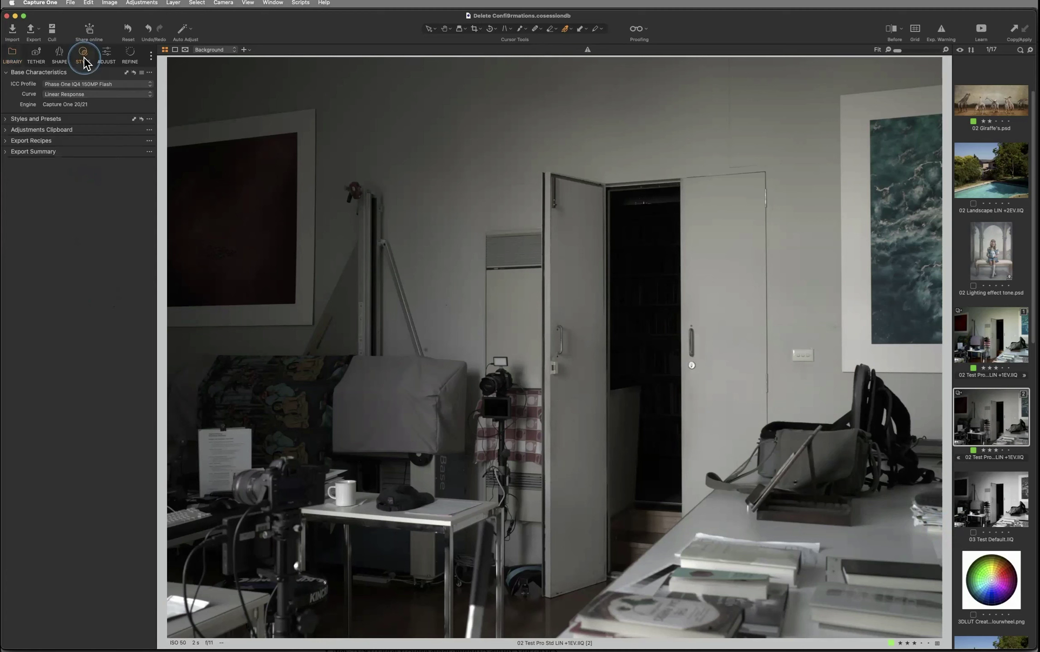
{"action": "left_click", "coordinate": [90, 130]}
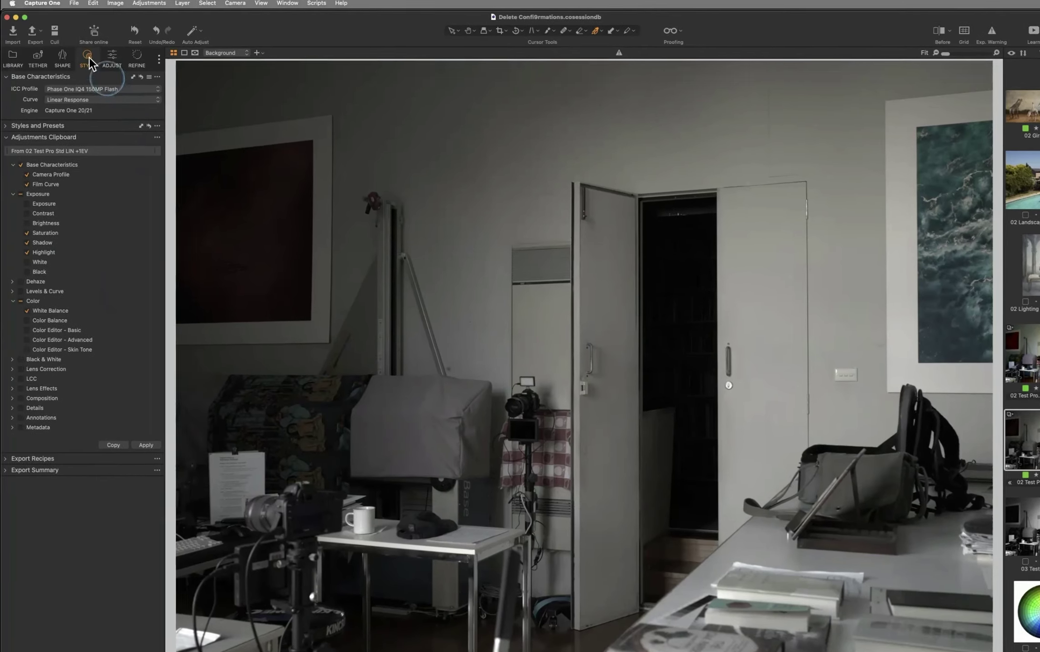
{"action": "left_click", "coordinate": [106, 55]}
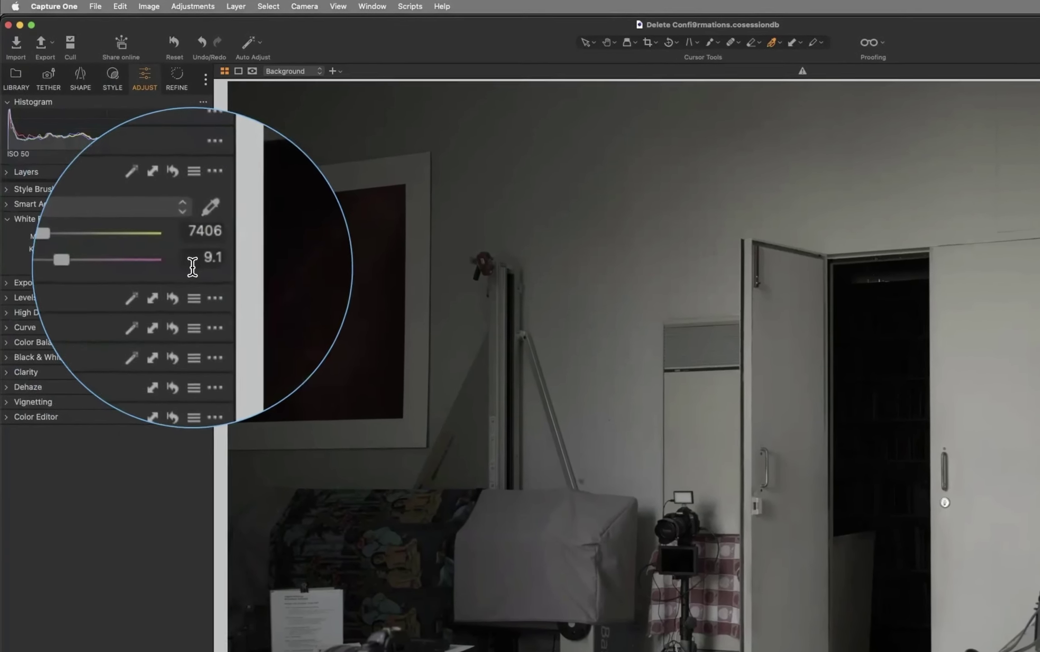
Try Shot white balance mode, then undo back to Custom 7406 / 9.1
{"action": "left_click", "coordinate": [179, 229]}
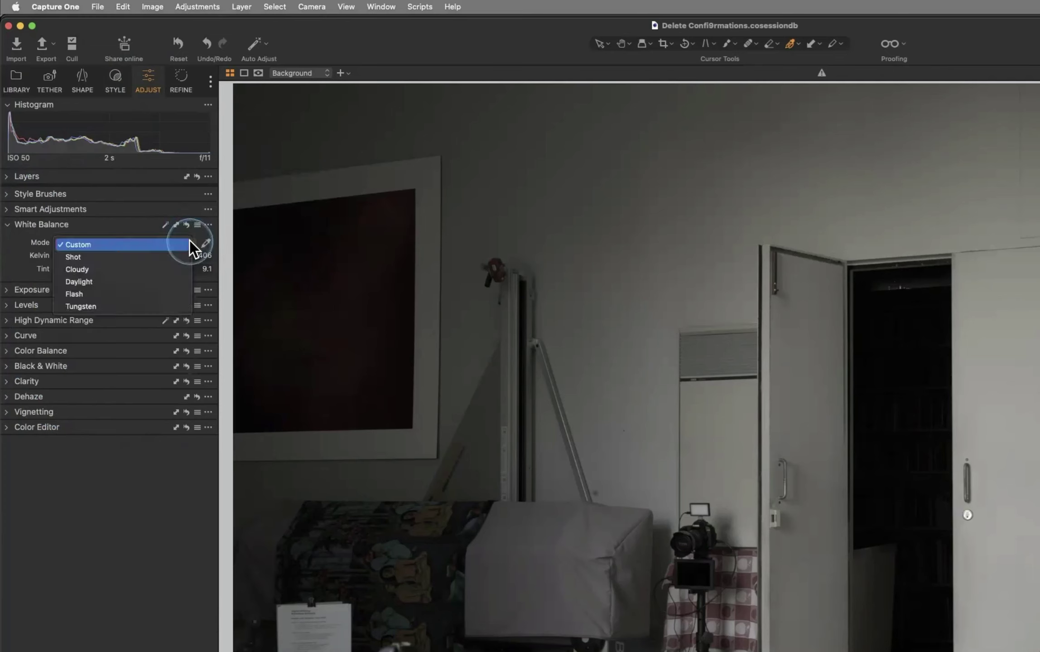
{"action": "left_click", "coordinate": [92, 258]}
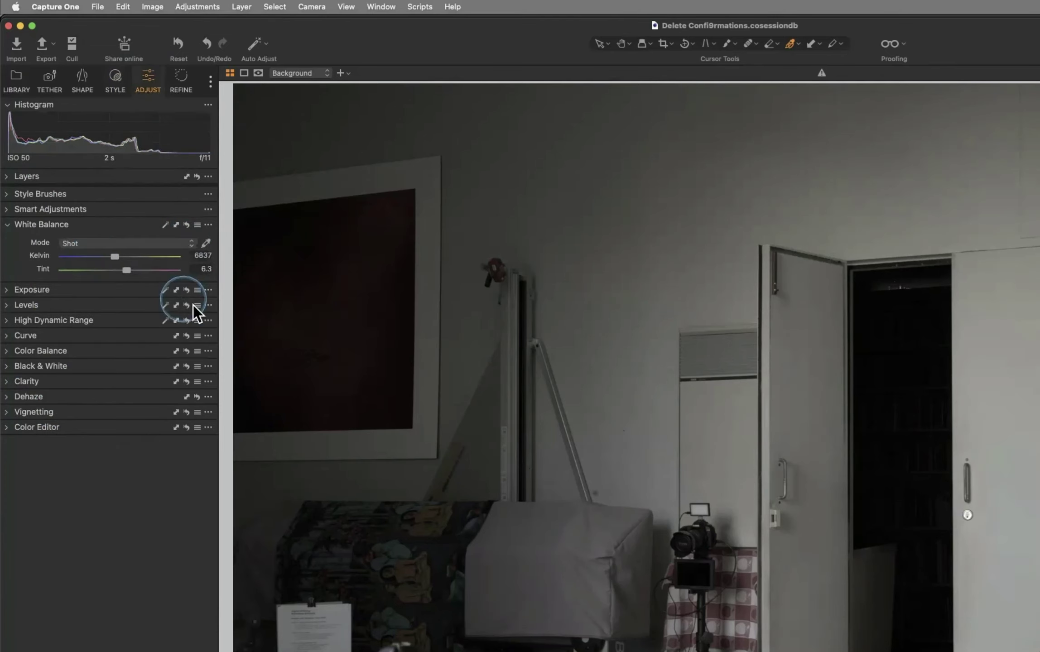
{"action": "key", "text": "super+z"}
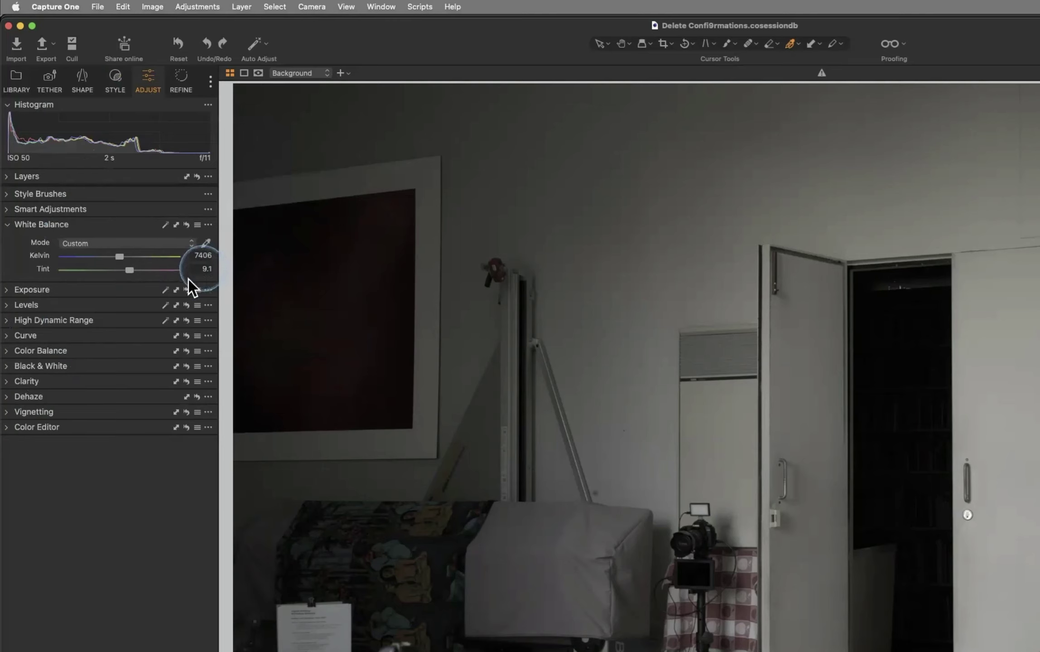
In High Dynamic Range, reset Highlight to 0 and then raise it back to 100
{"action": "left_click", "coordinate": [6, 321]}
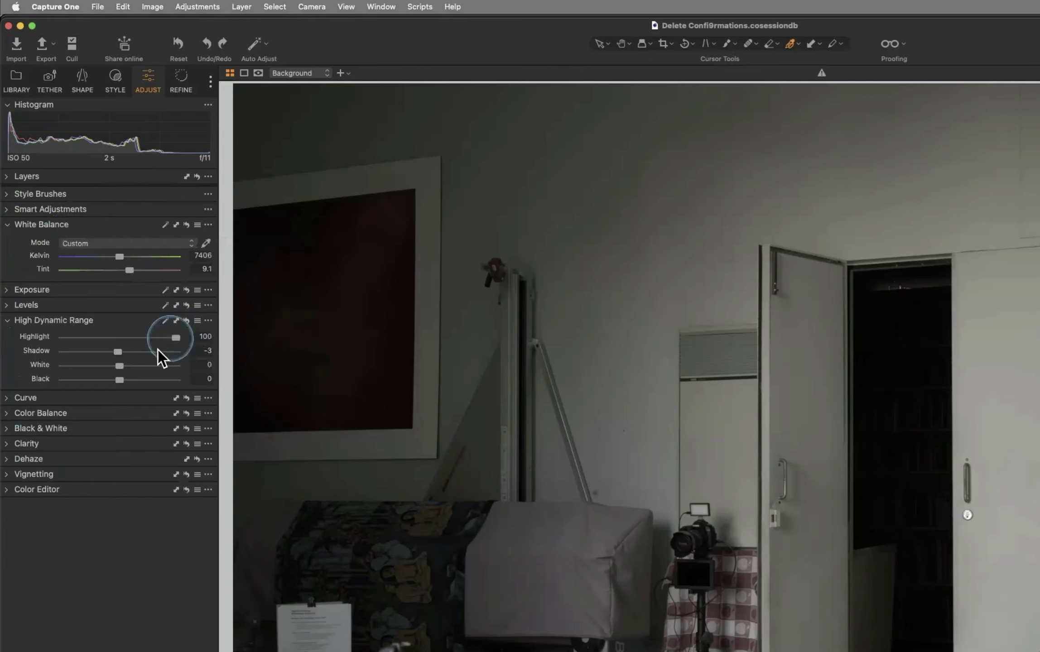
{"action": "left_click", "coordinate": [176, 338]}
{"action": "double_click", "coordinate": [175, 338]}
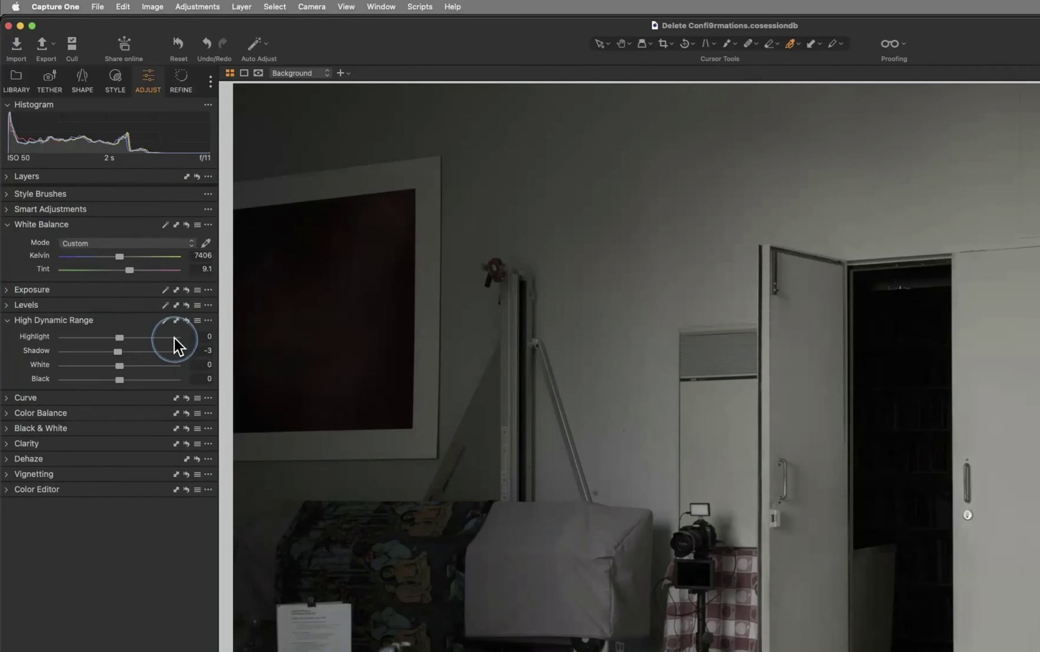
{"action": "left_click_drag", "start_coordinate": [122, 337], "coordinate": [233, 341]}
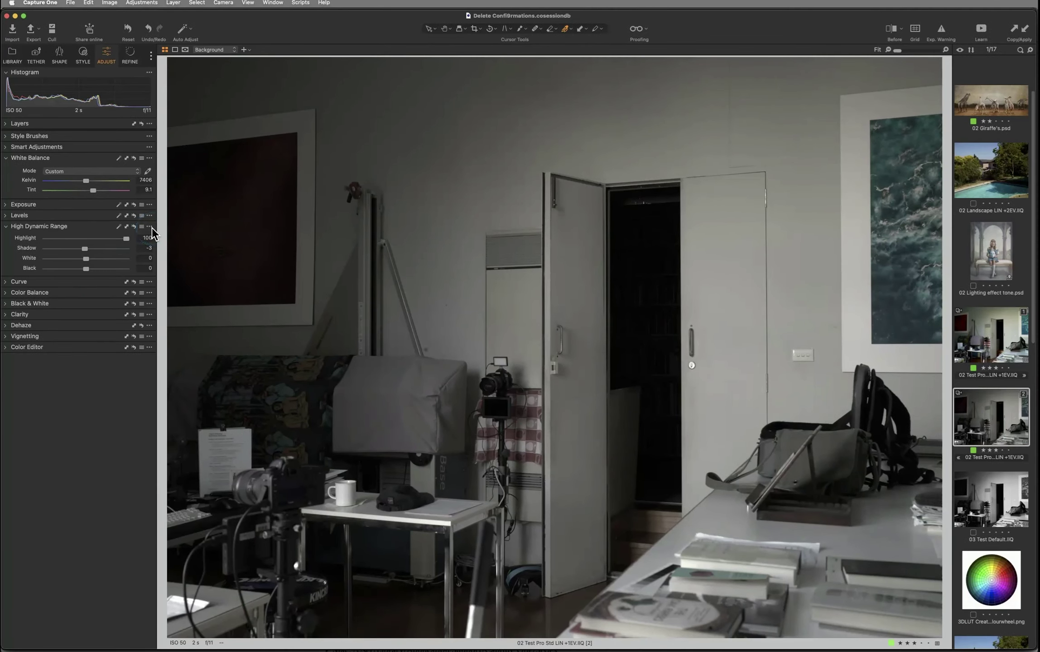
Review the Style tab's Adjustments Clipboard checklist from Pro Std LIN +1EV, then return to the session library
{"action": "key", "text": "super+alt+1"}
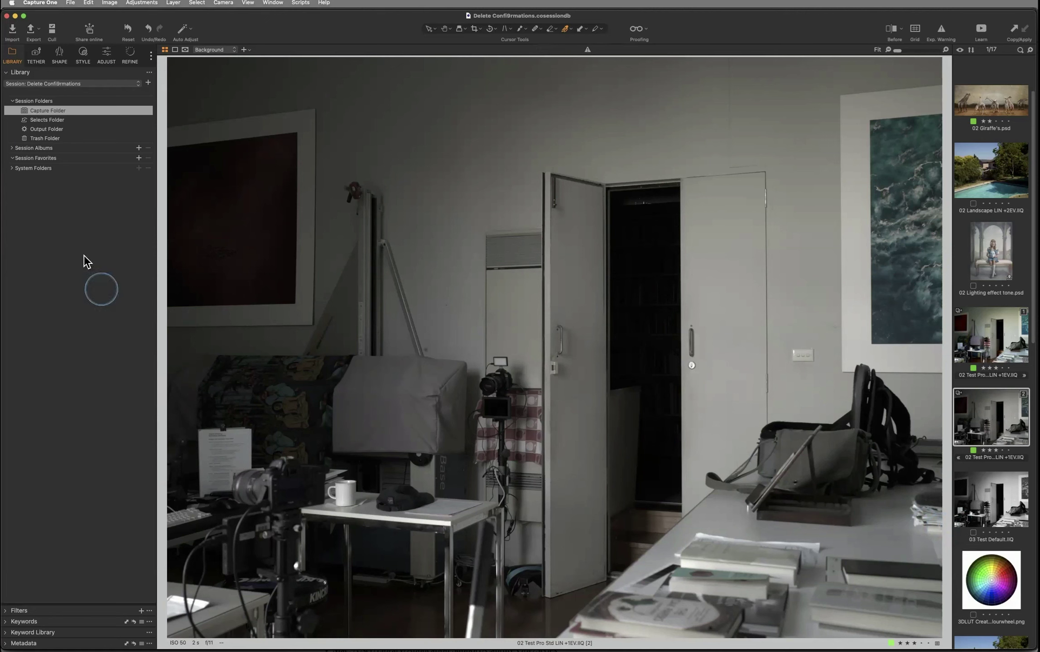
{"action": "left_click", "coordinate": [83, 54]}
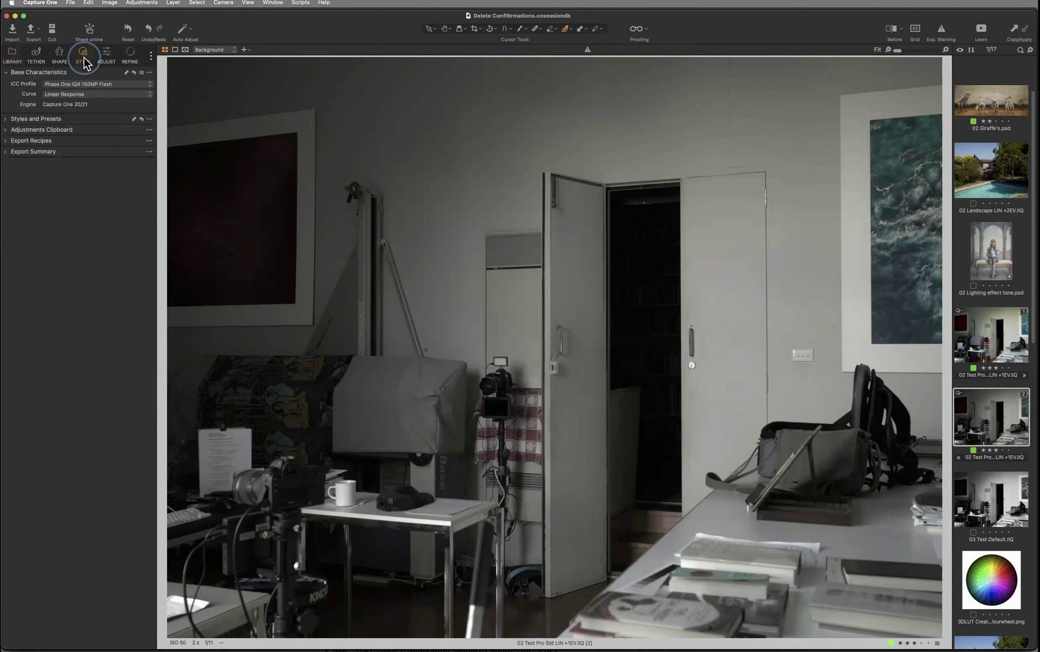
{"action": "left_click", "coordinate": [108, 196]}
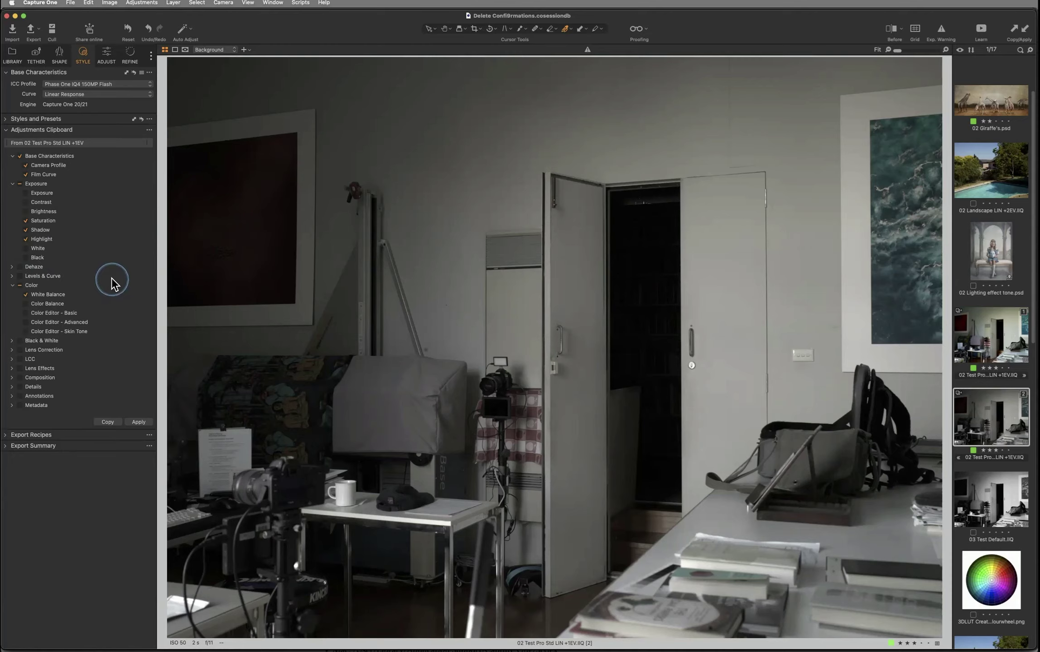
{"action": "key", "text": "super+alt+l"}
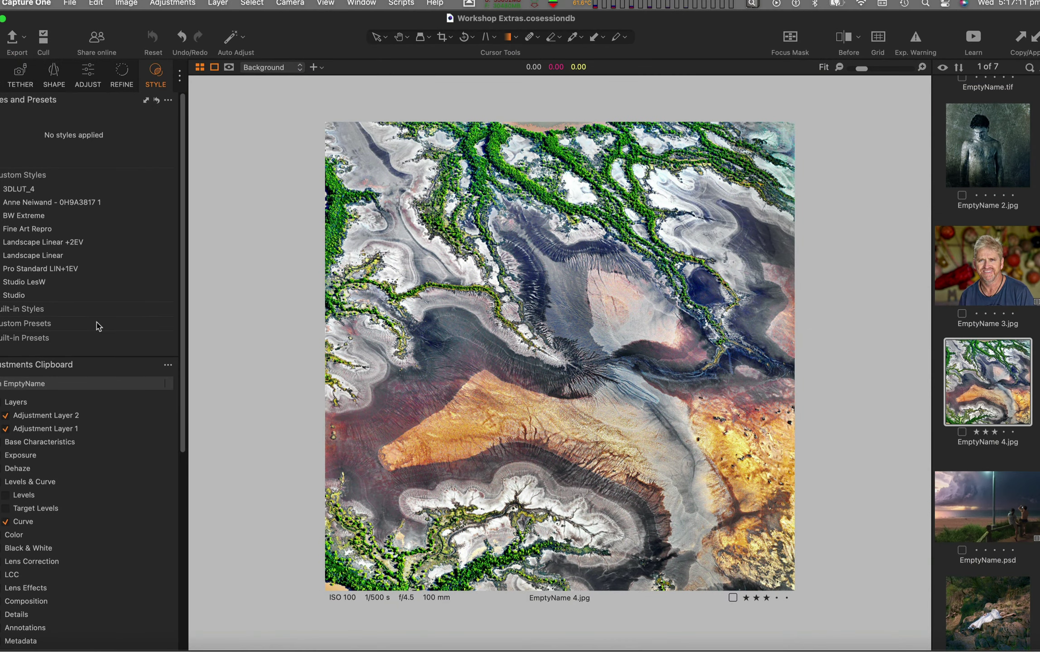
Preview the Studio LesW and Studio styles on the aerial image, then open EmptyName.eip
{"action": "left_click", "coordinate": [63, 285]}
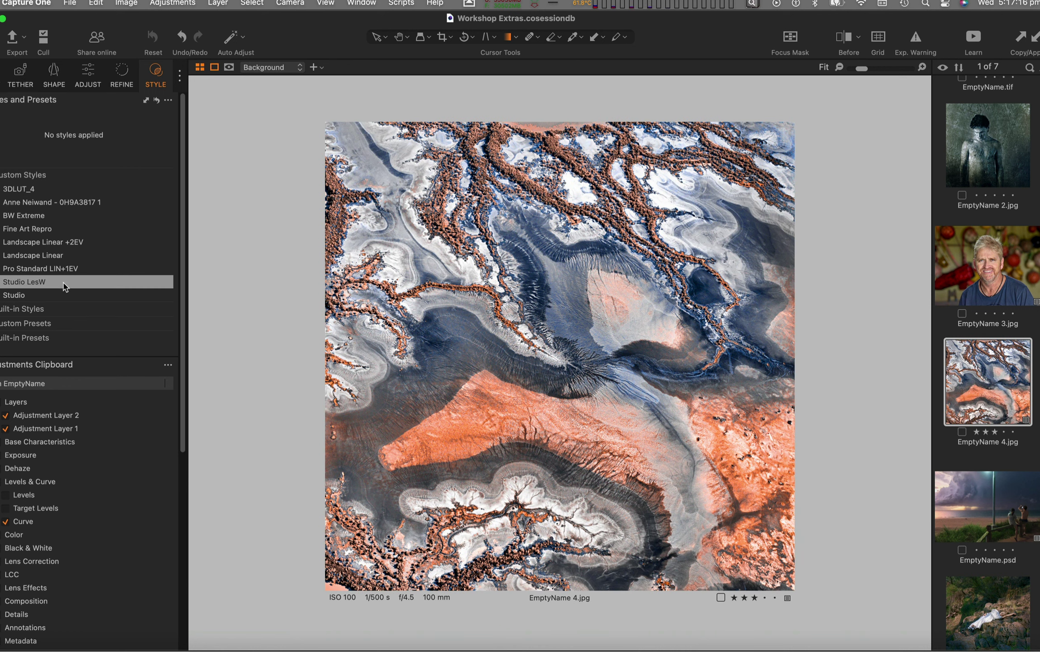
{"action": "left_click", "coordinate": [70, 295]}
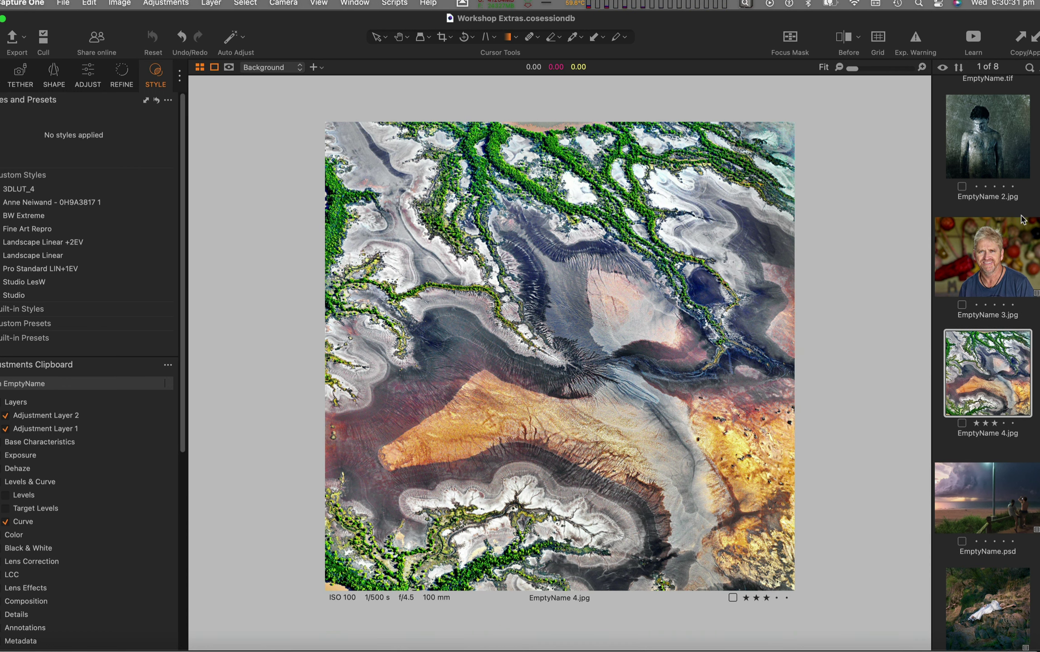
{"action": "scroll", "coordinate": [1023, 220], "scroll_direction": "down", "scroll_amount": 3}
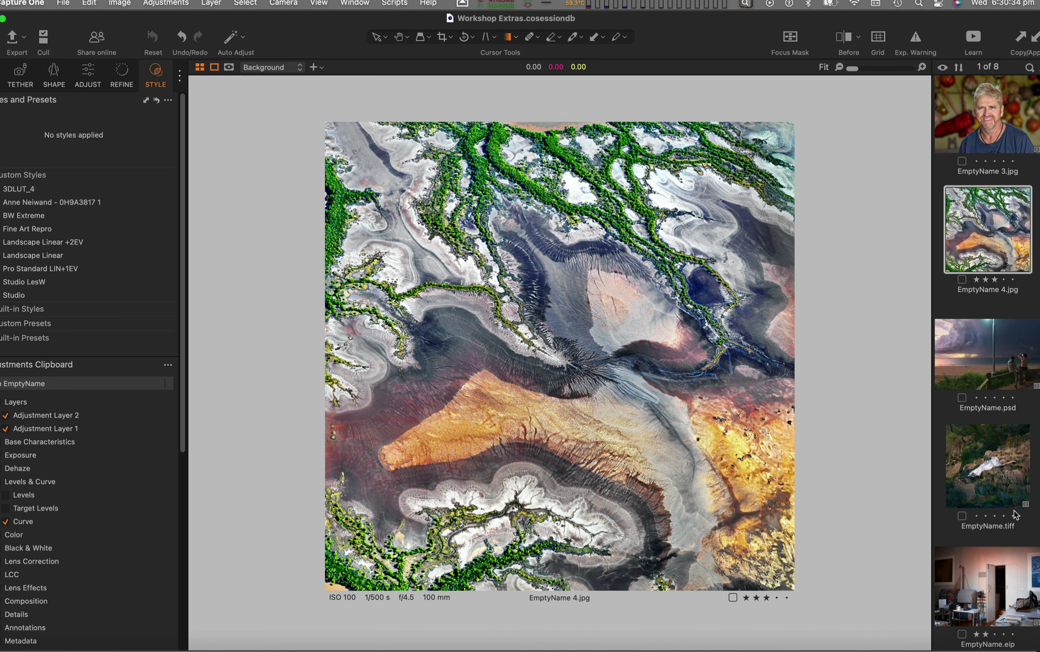
{"action": "left_click", "coordinate": [1002, 593]}
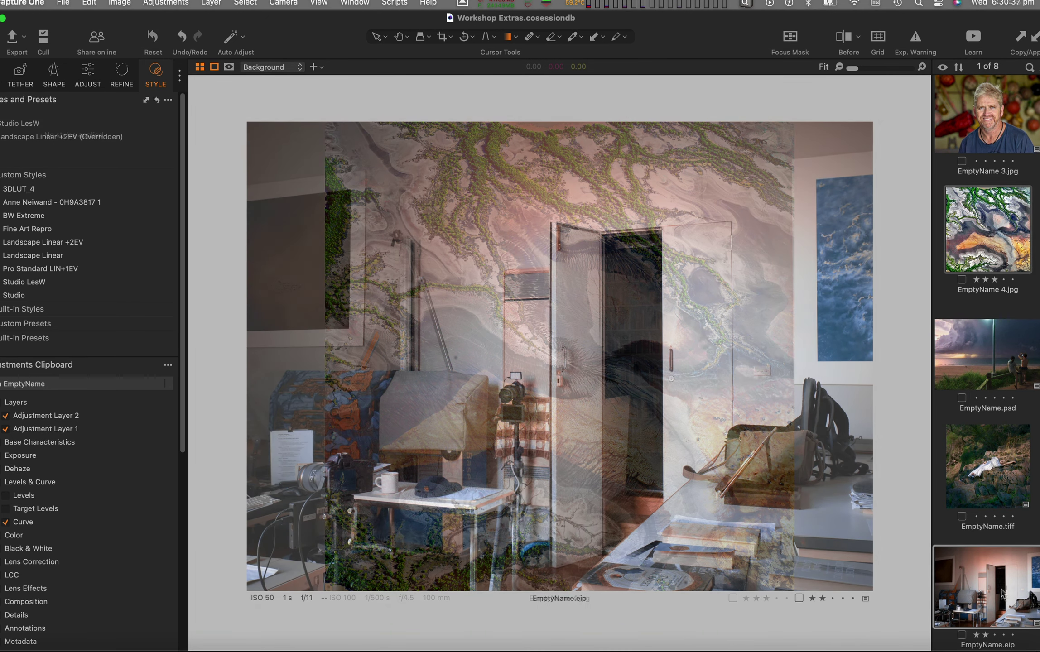